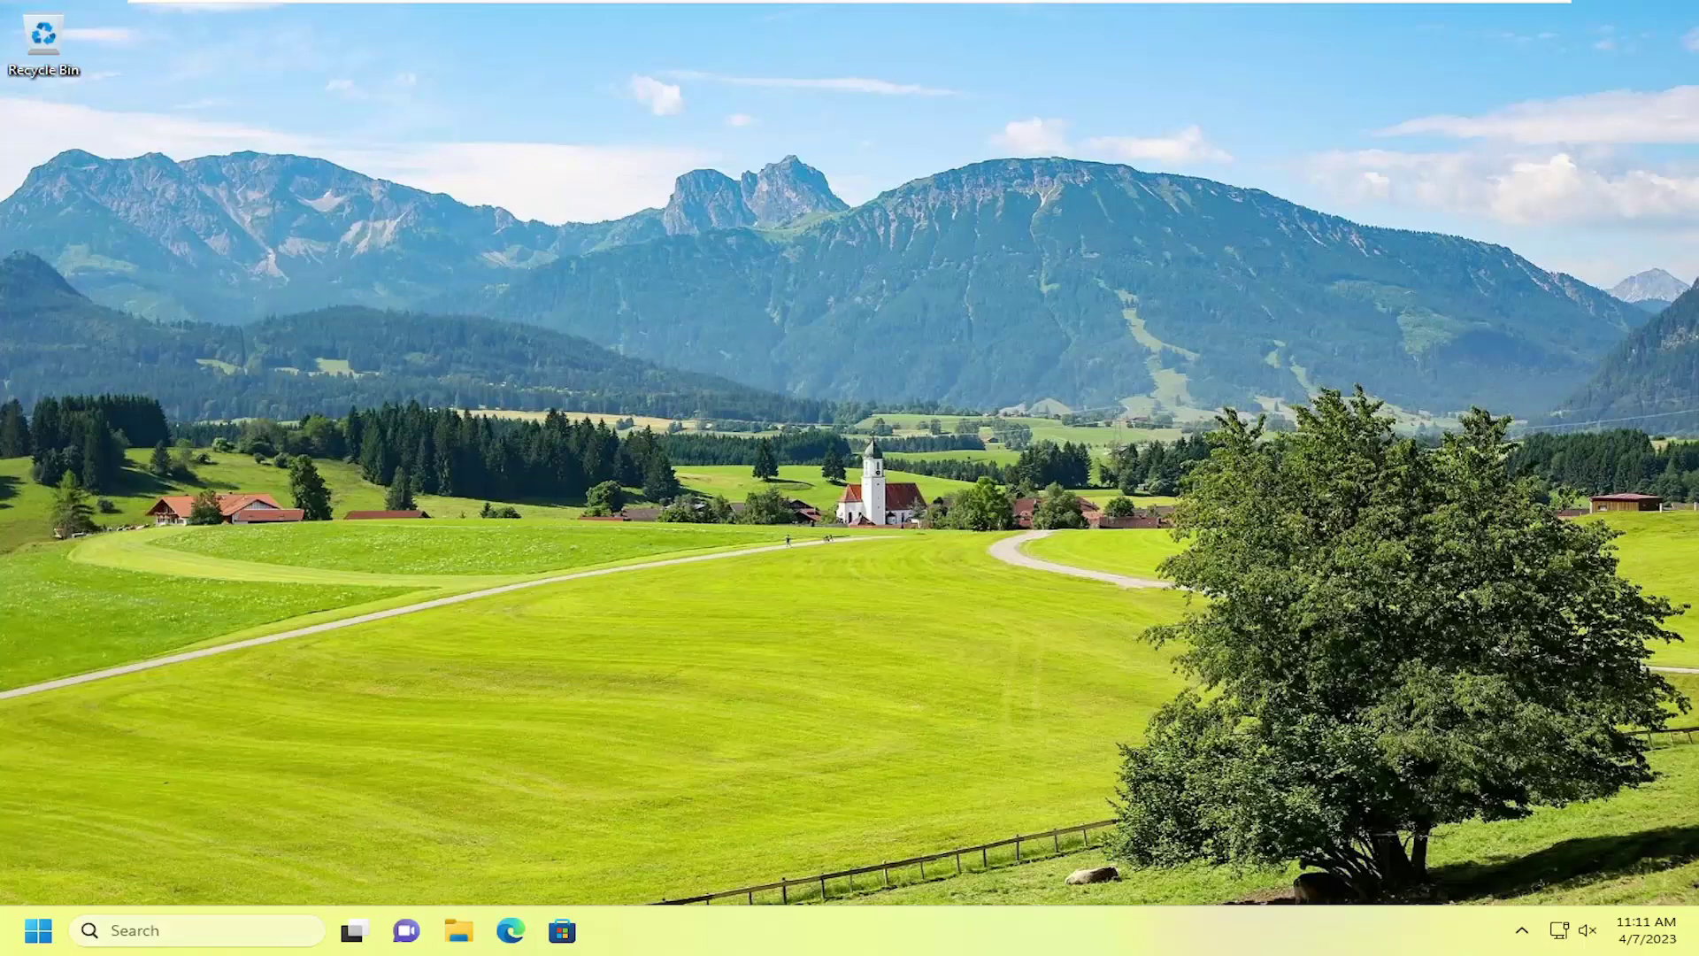
- Search Windows for 'settings' and launch the Settings app on its System page
{"action": "left_click", "coordinate": [160, 931]}
{"action": "type", "text": "ettings"}
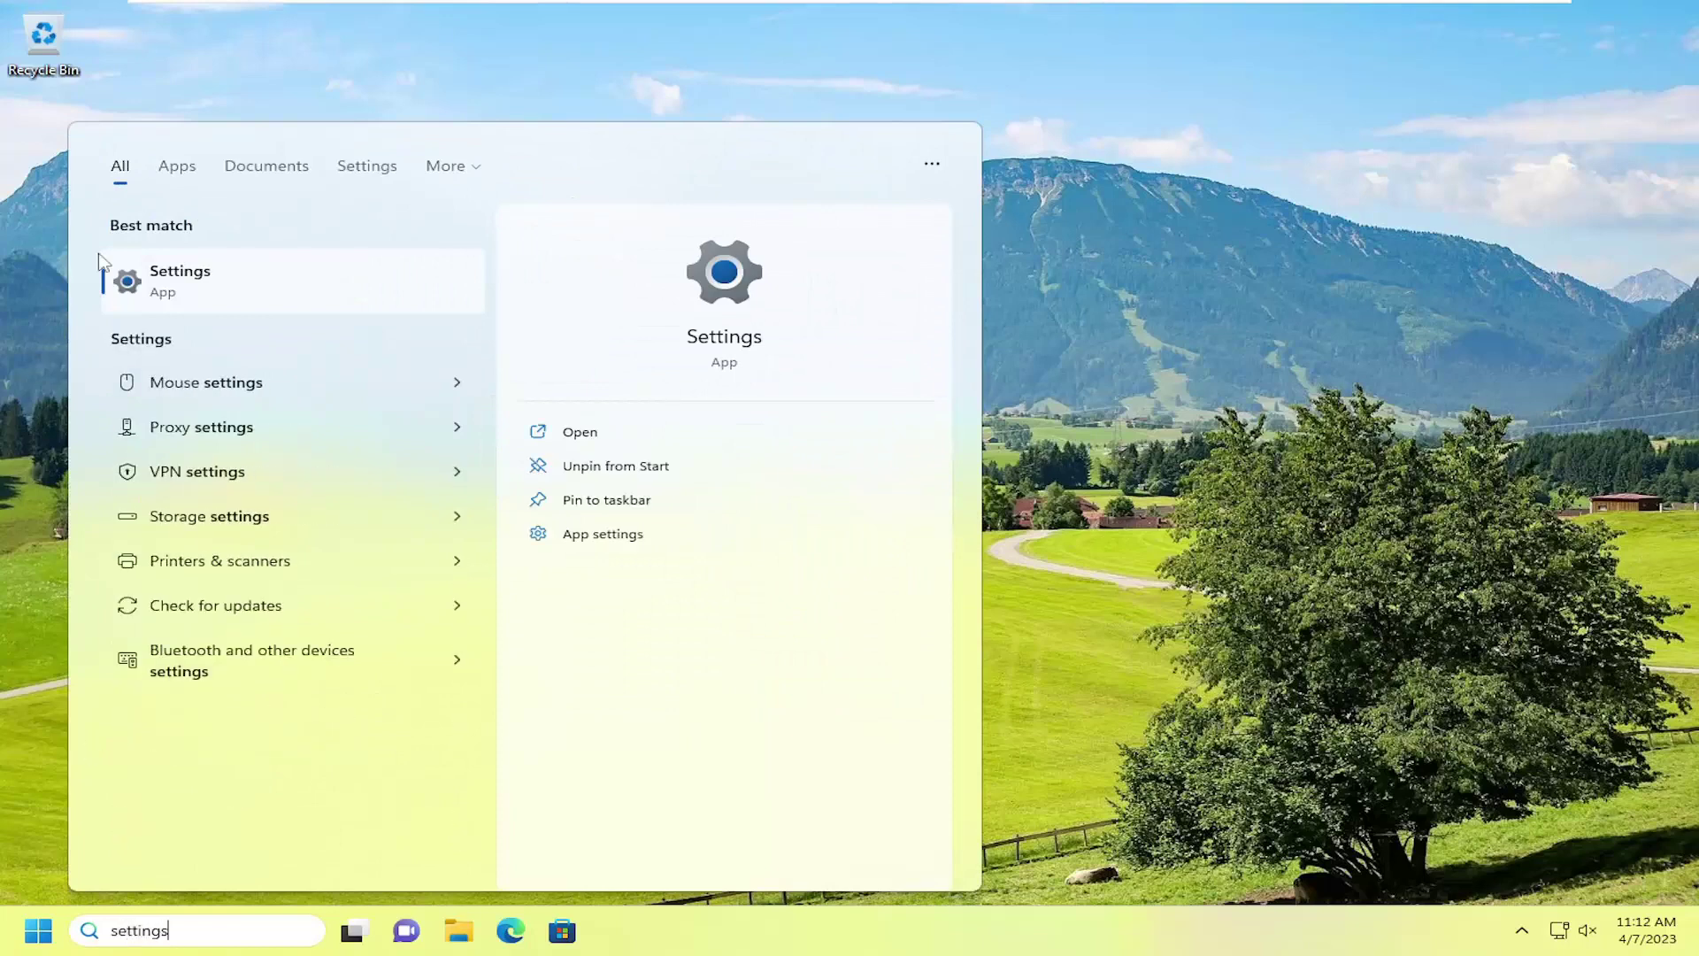
{"action": "left_click", "coordinate": [196, 276]}
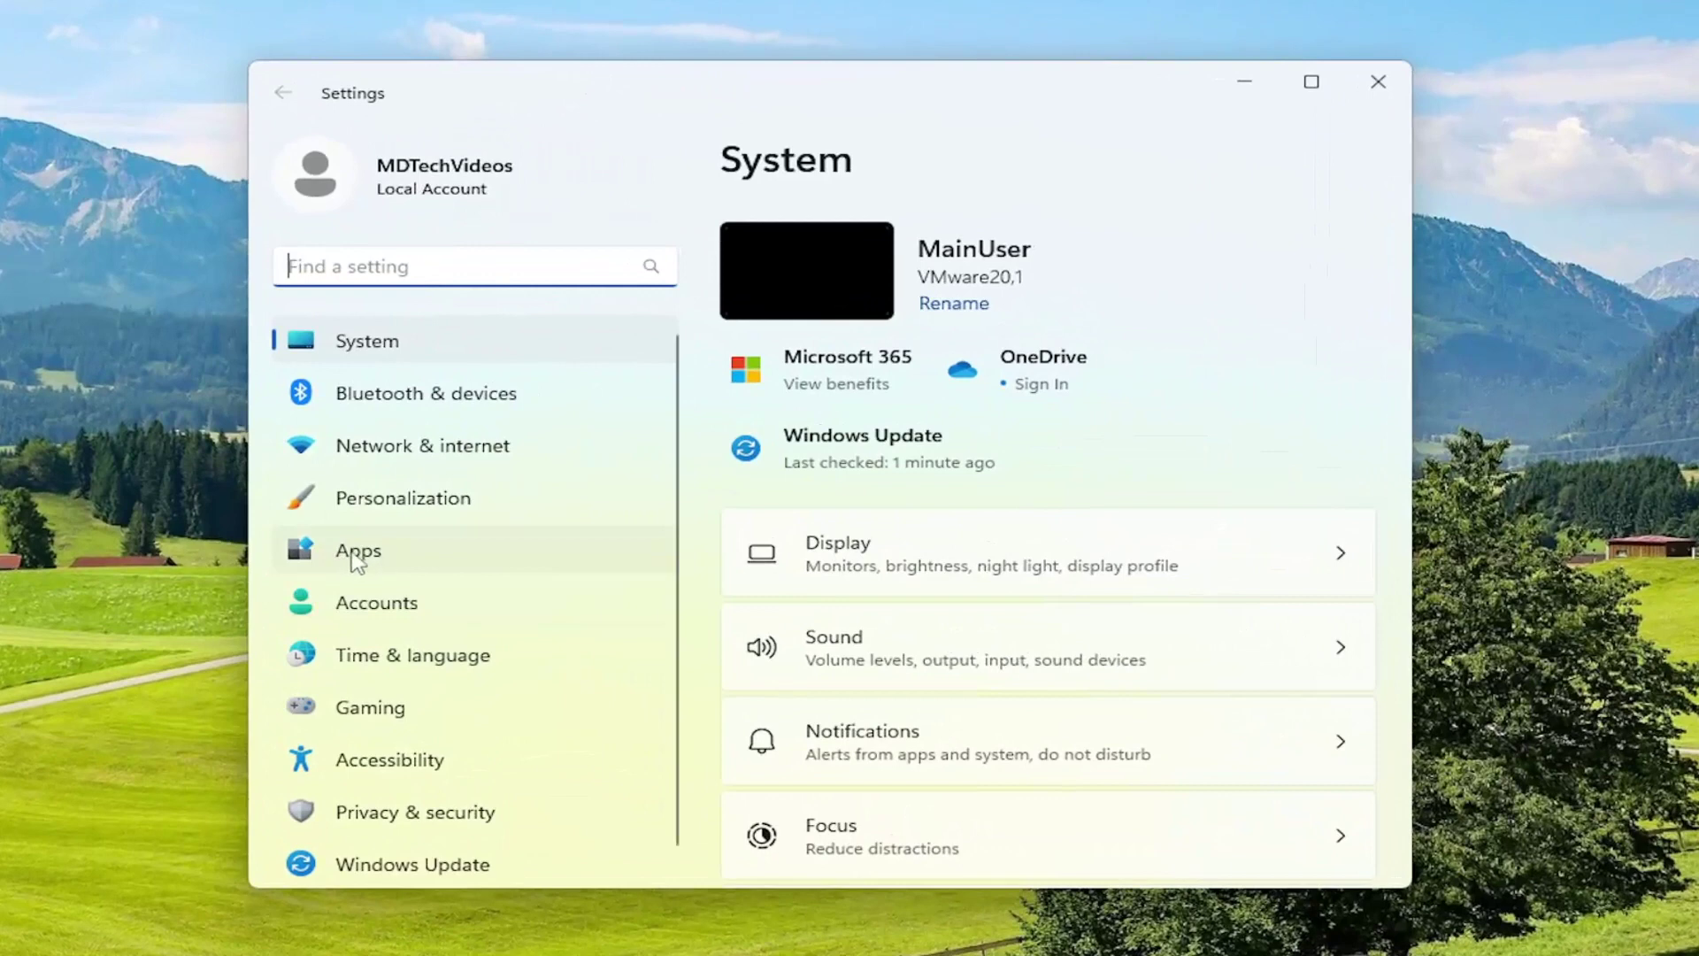
- Filter Installed apps by 'edge' and show Microsoft Edge's options menu
{"action": "left_click", "coordinate": [359, 554]}
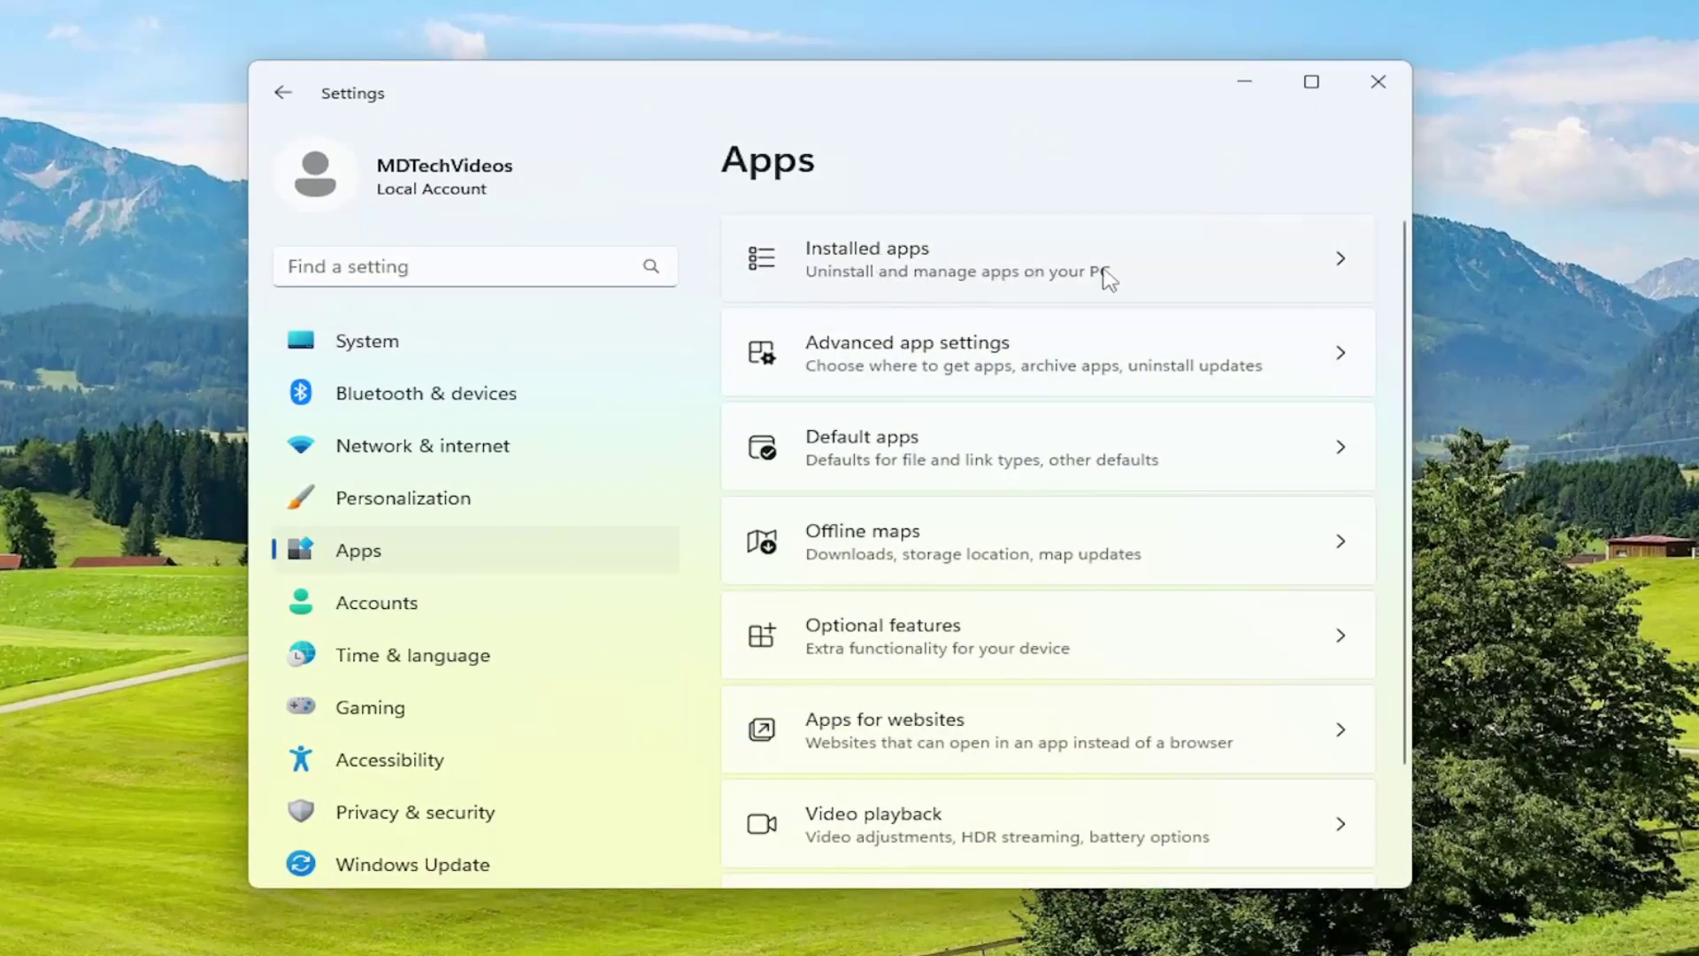
{"action": "left_click", "coordinate": [925, 274]}
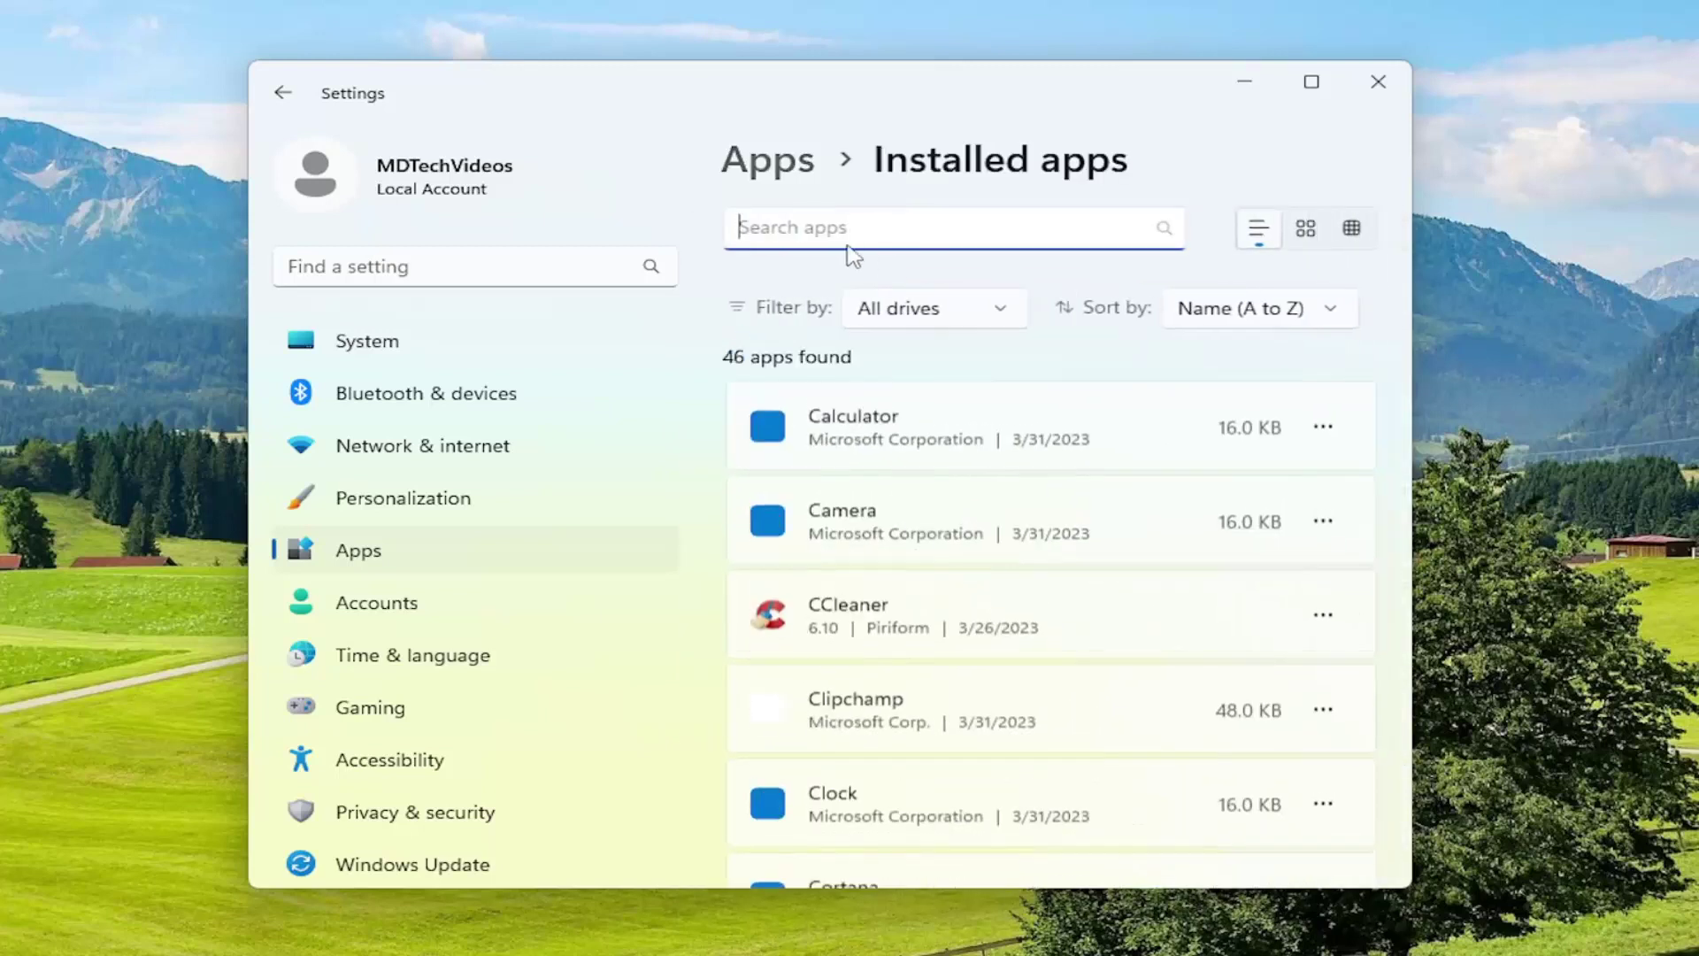
{"action": "type", "text": "edge"}
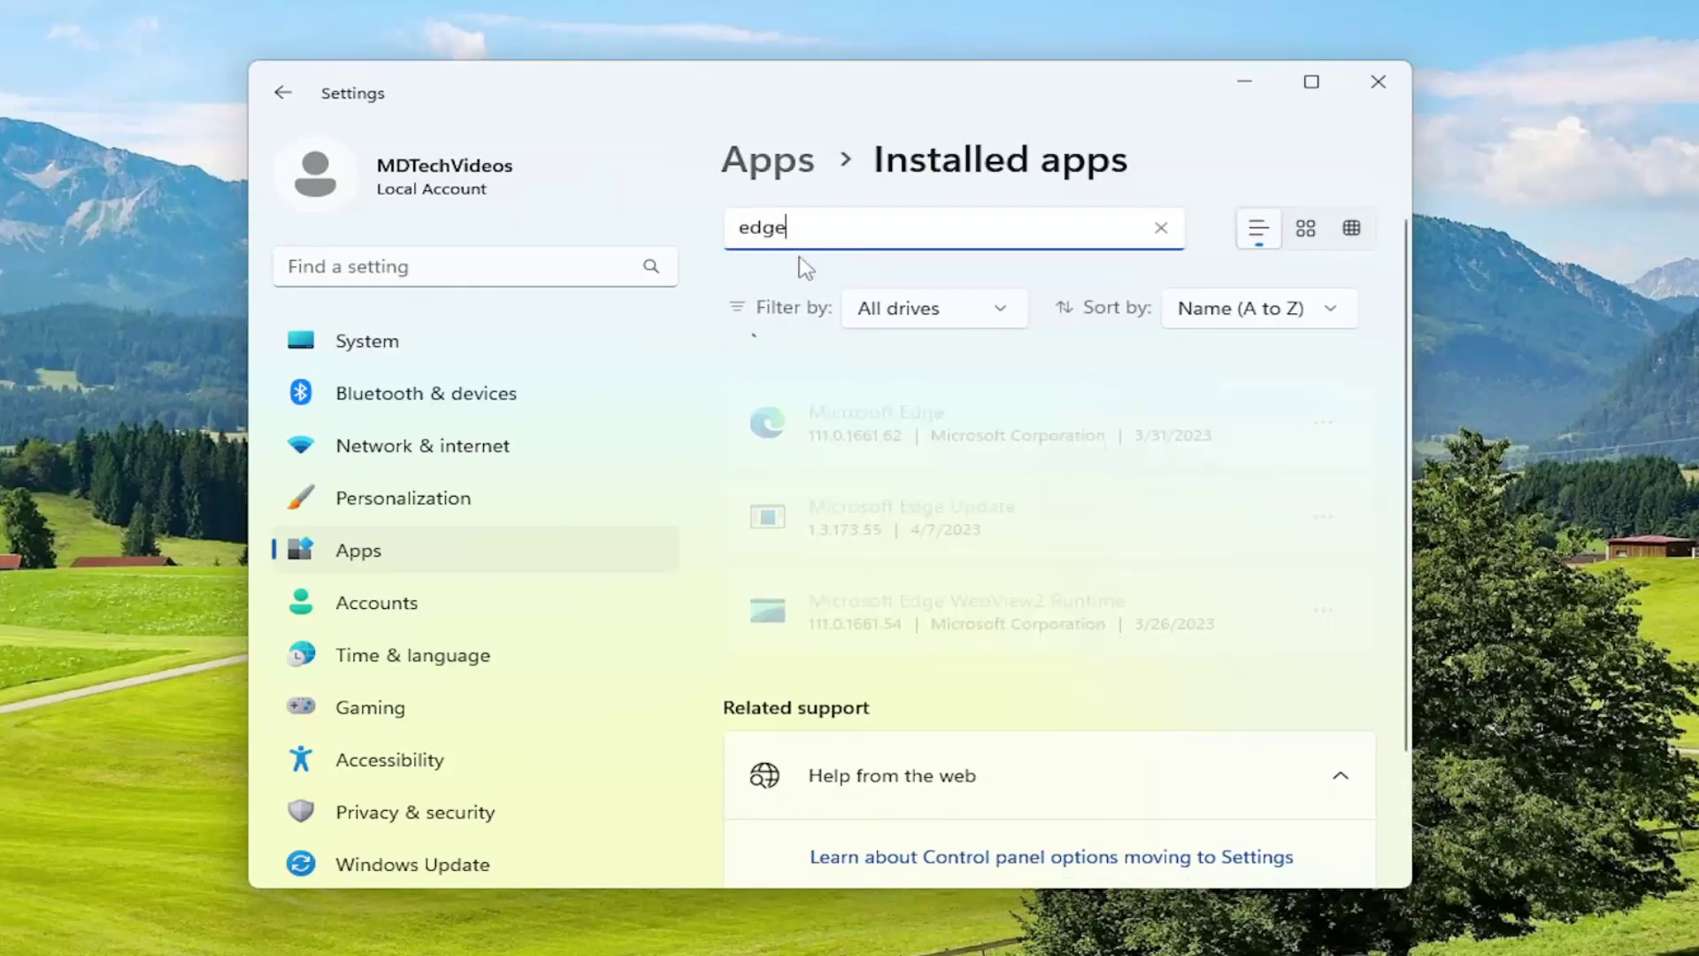
{"action": "left_click", "coordinate": [1324, 430]}
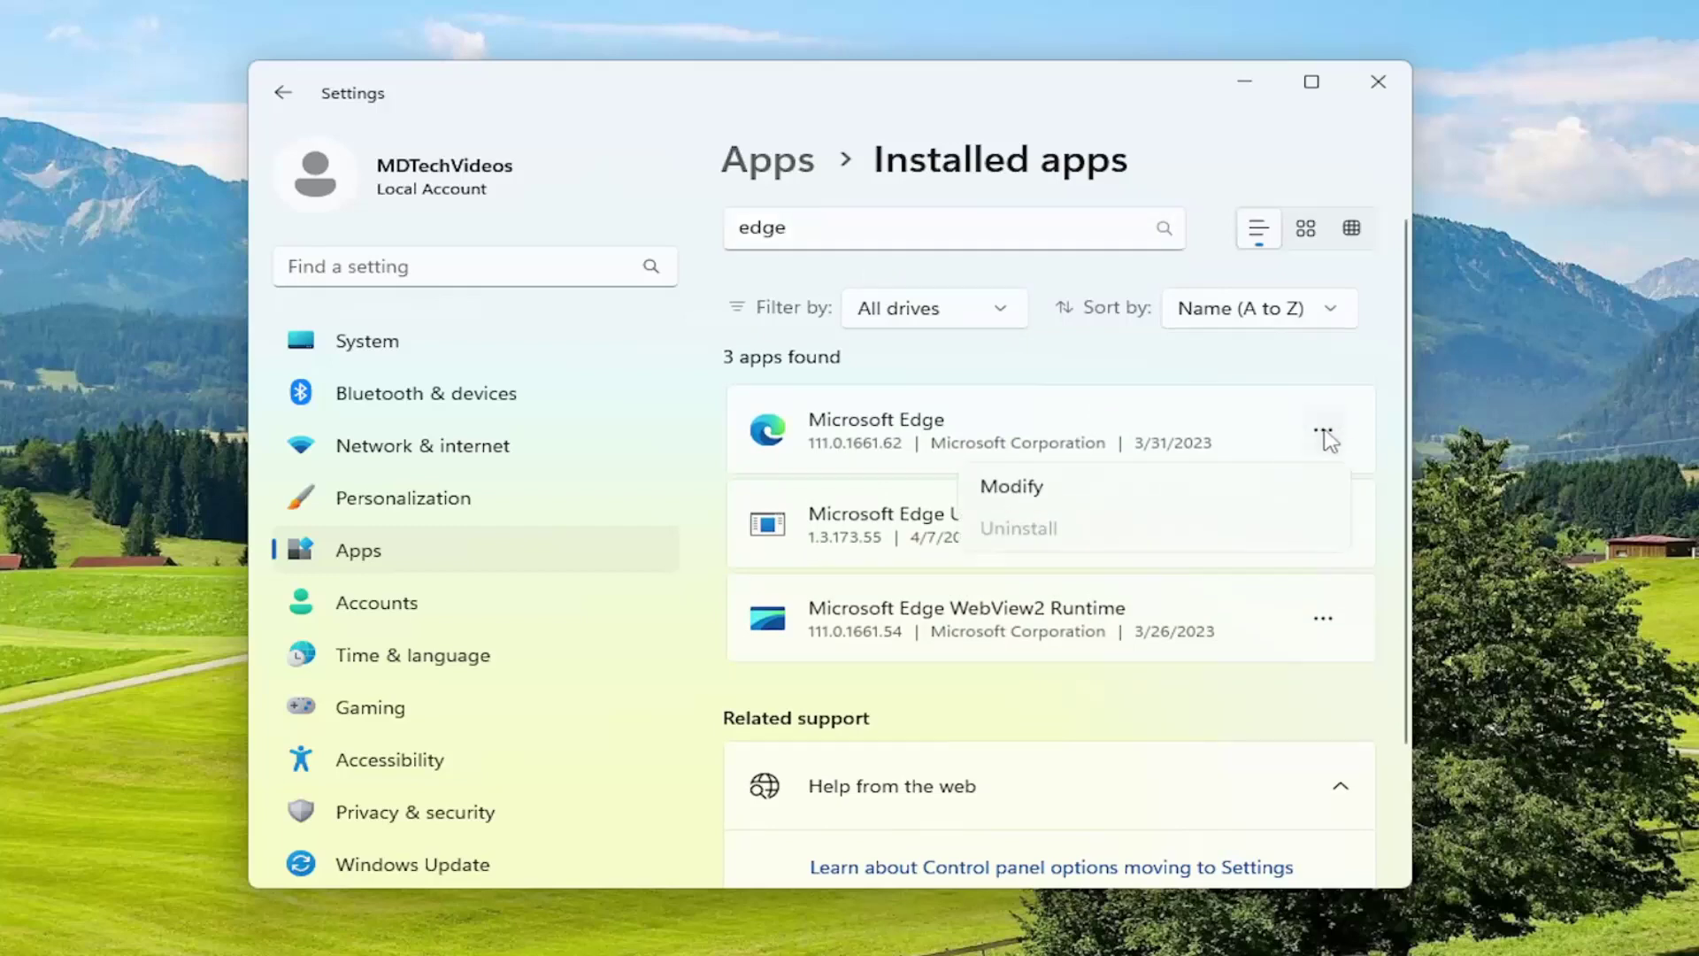
- Choose Modify for Microsoft Edge and approve the User Account Control prompt
{"action": "left_click", "coordinate": [1009, 487]}
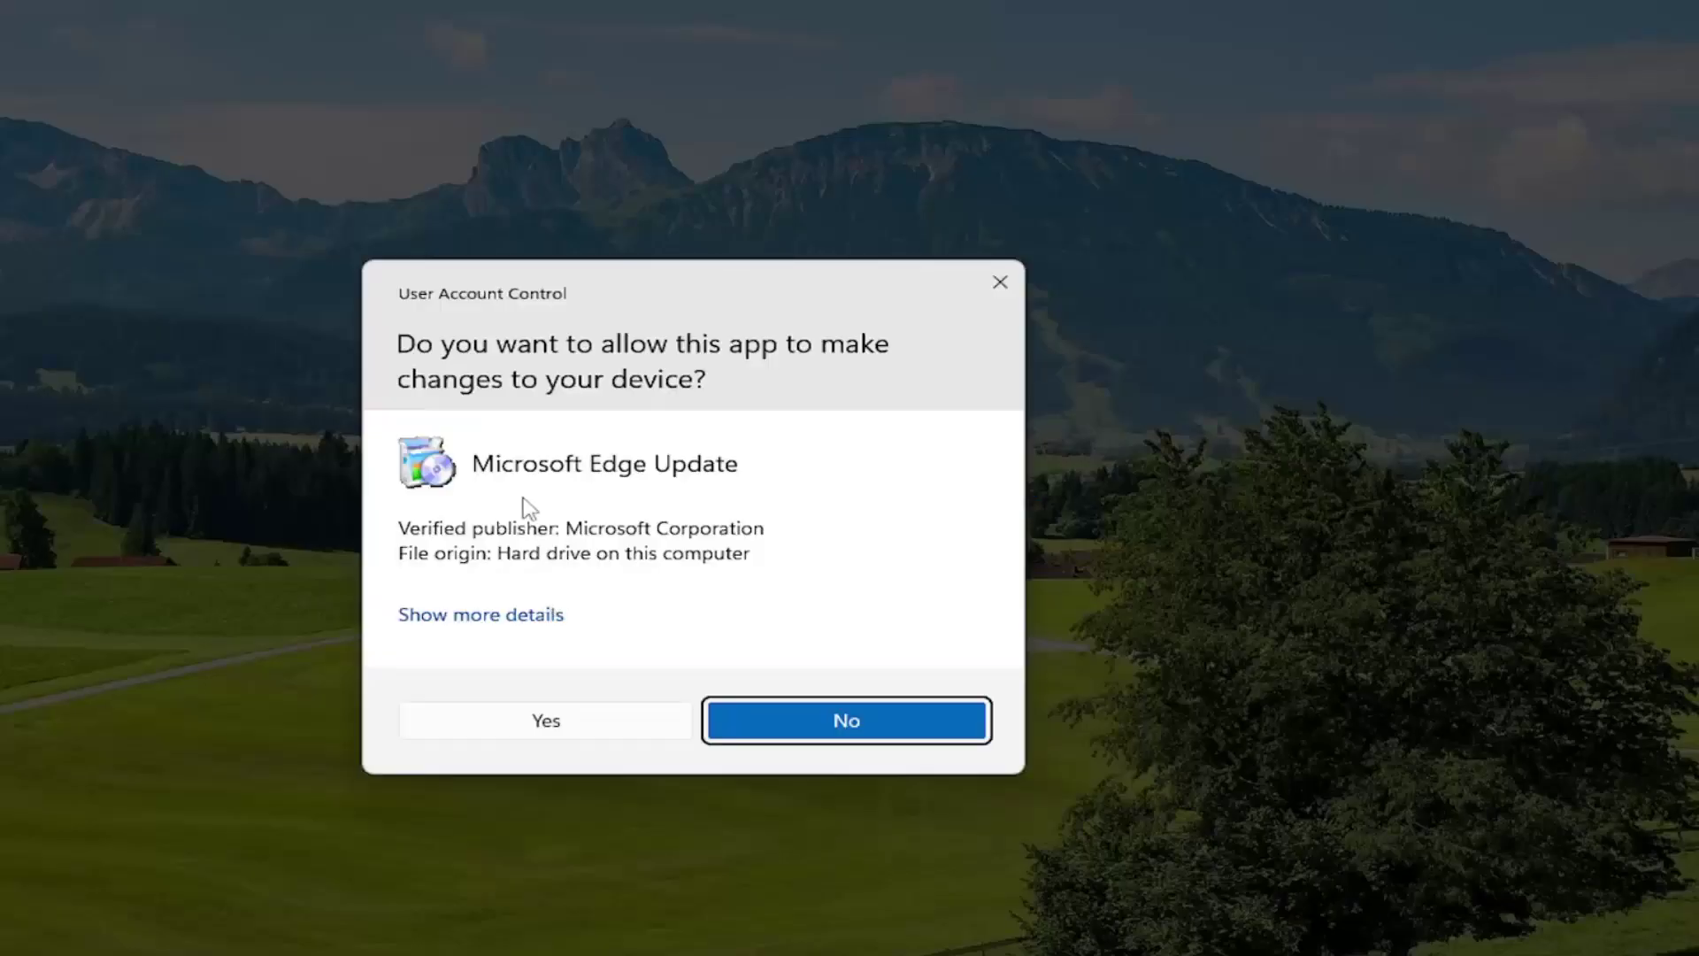
{"action": "left_click", "coordinate": [531, 720]}
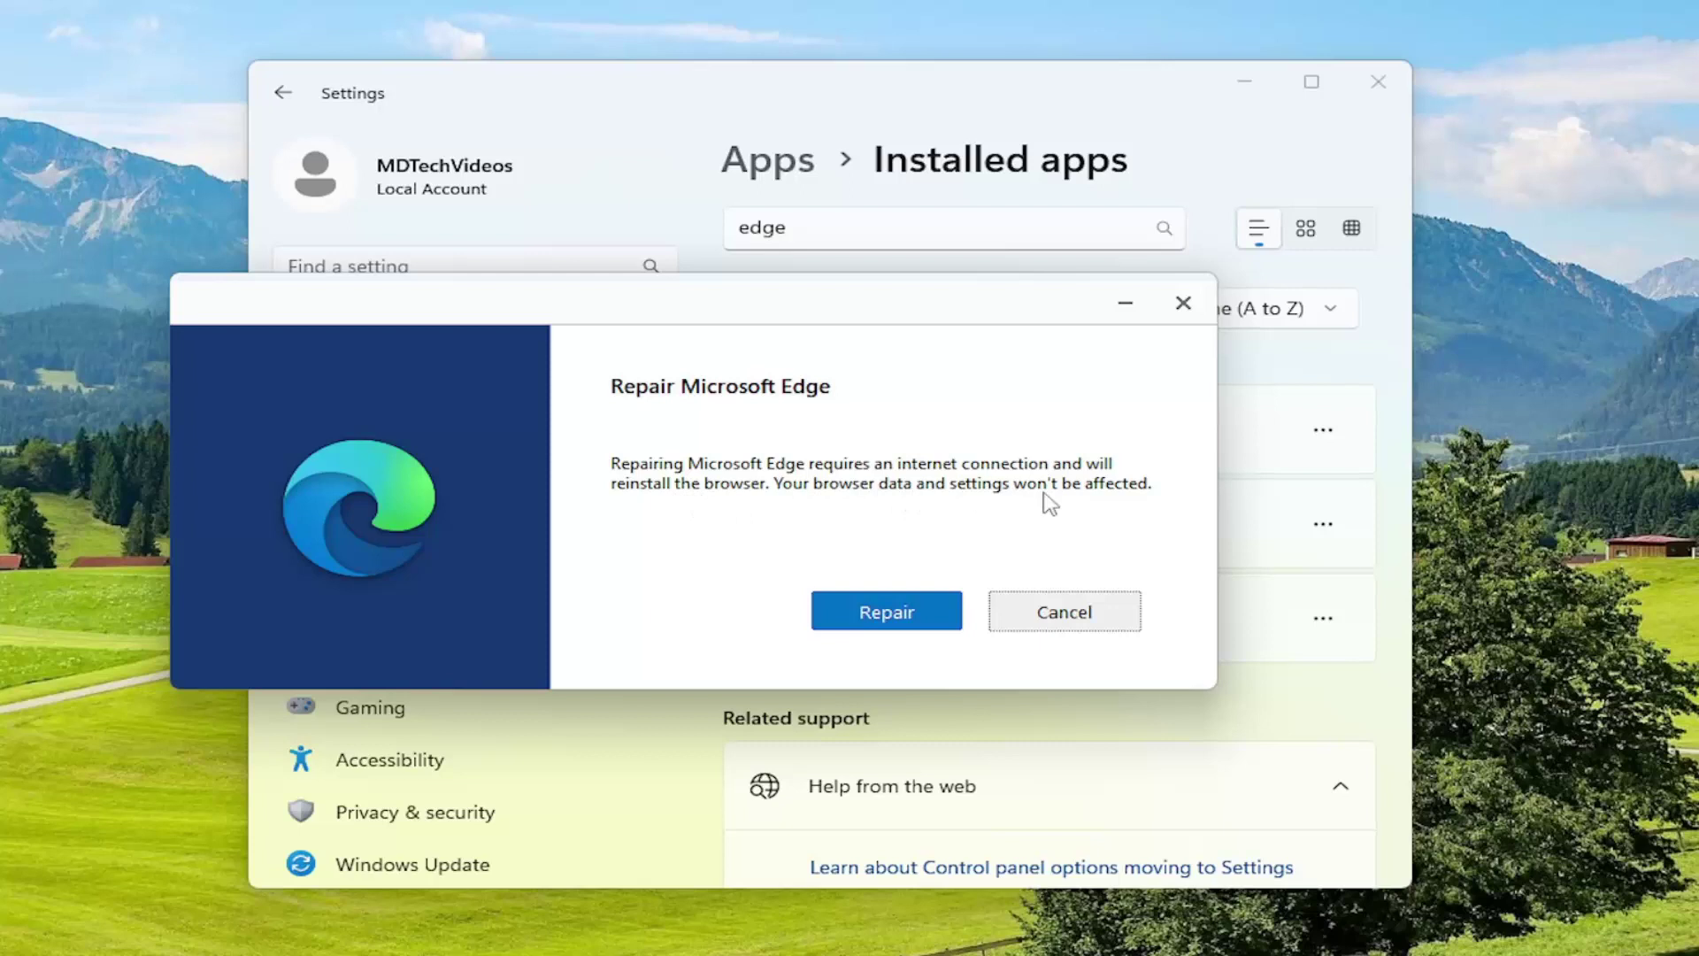
- Repair Microsoft Edge so it reinstalls and relaunches
{"action": "left_click", "coordinate": [878, 612]}
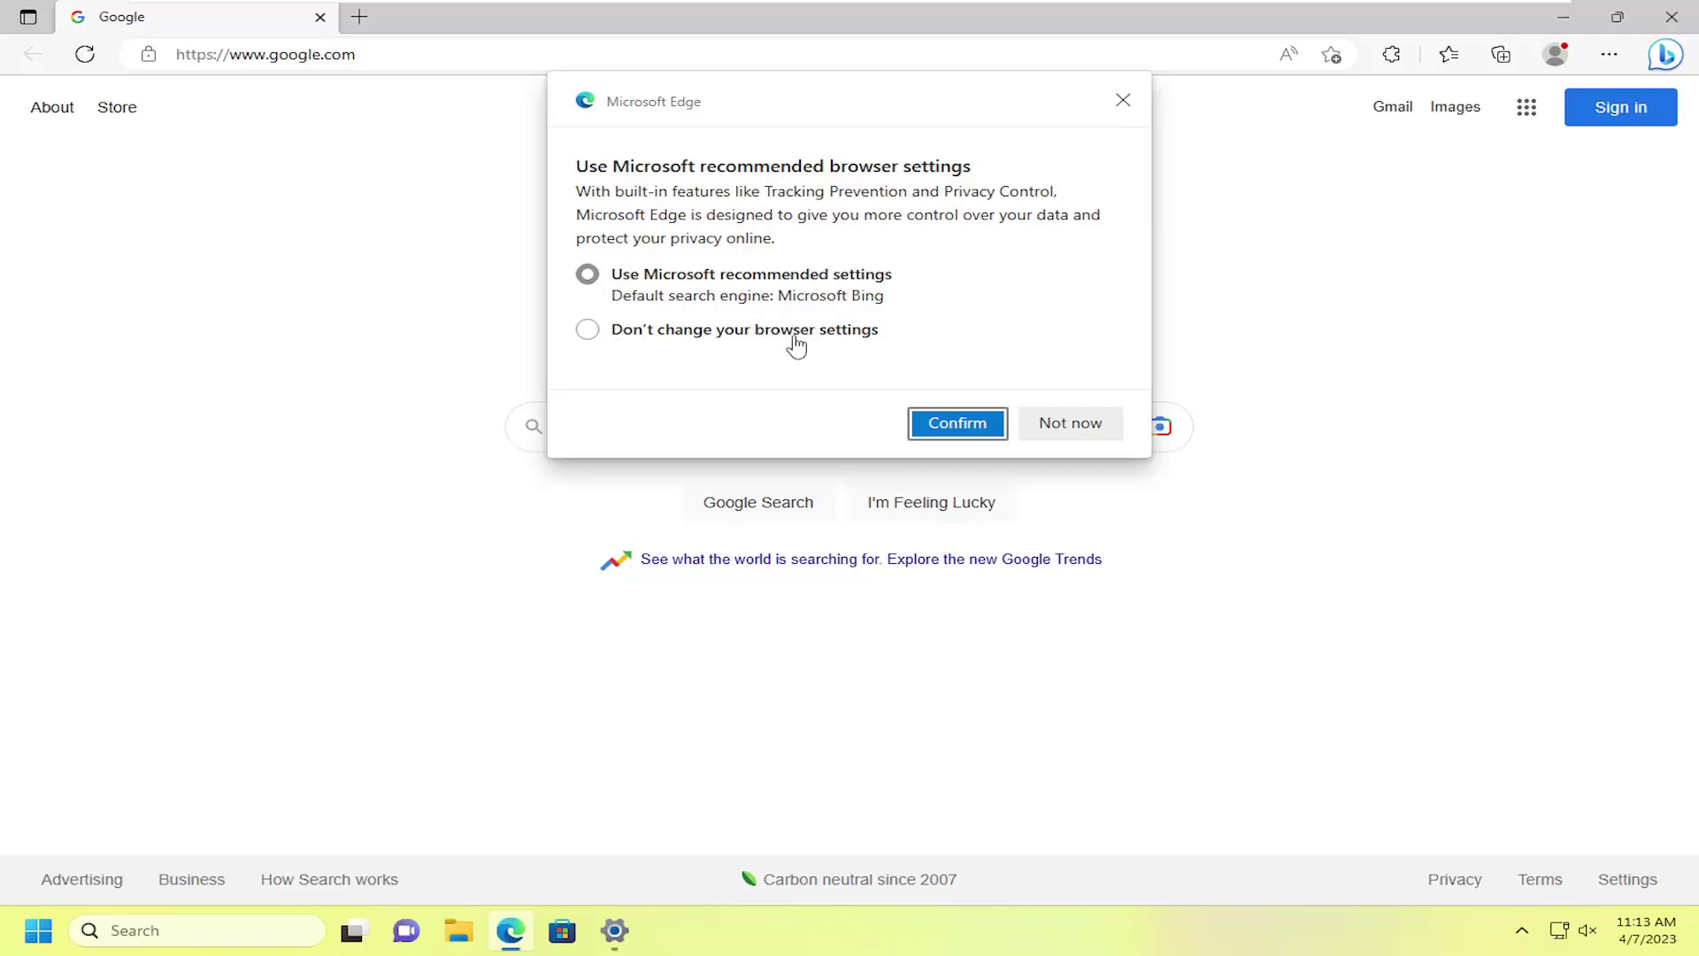
- Keep the existing browser settings, then close Microsoft Edge and the Settings window
{"action": "left_click", "coordinate": [587, 329]}
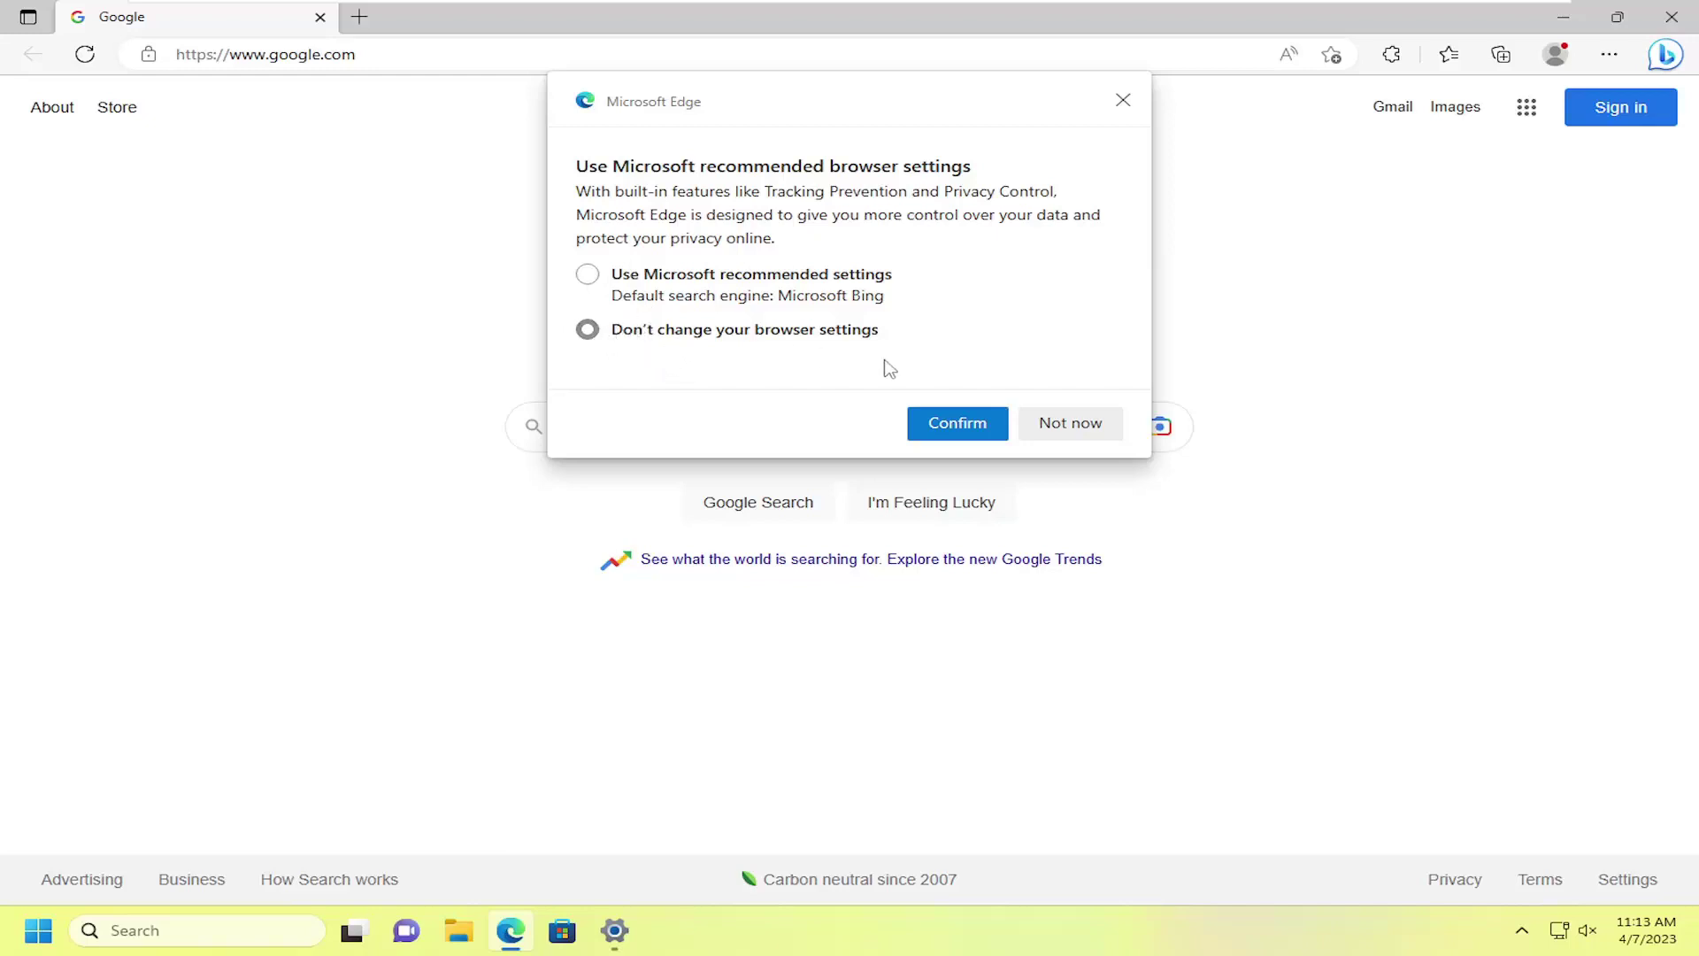
{"action": "left_click", "coordinate": [957, 423]}
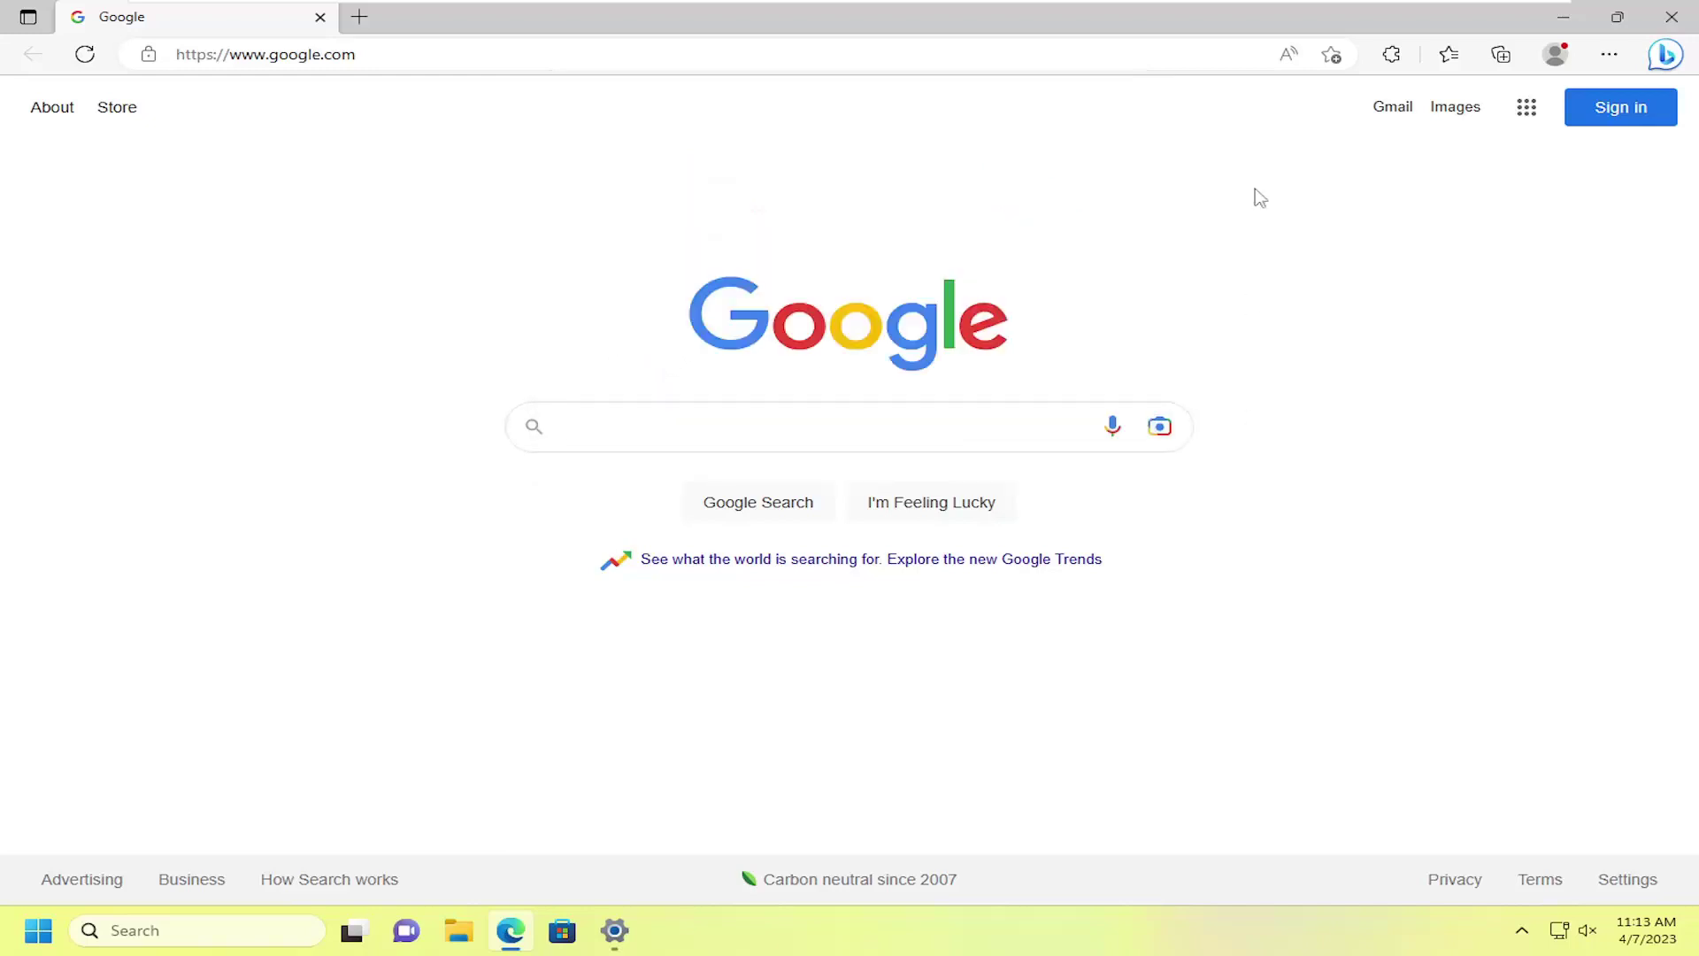
{"action": "left_click", "coordinate": [1672, 17]}
{"action": "left_click_drag", "start_coordinate": [1013, 129], "coordinate": [957, 113]}
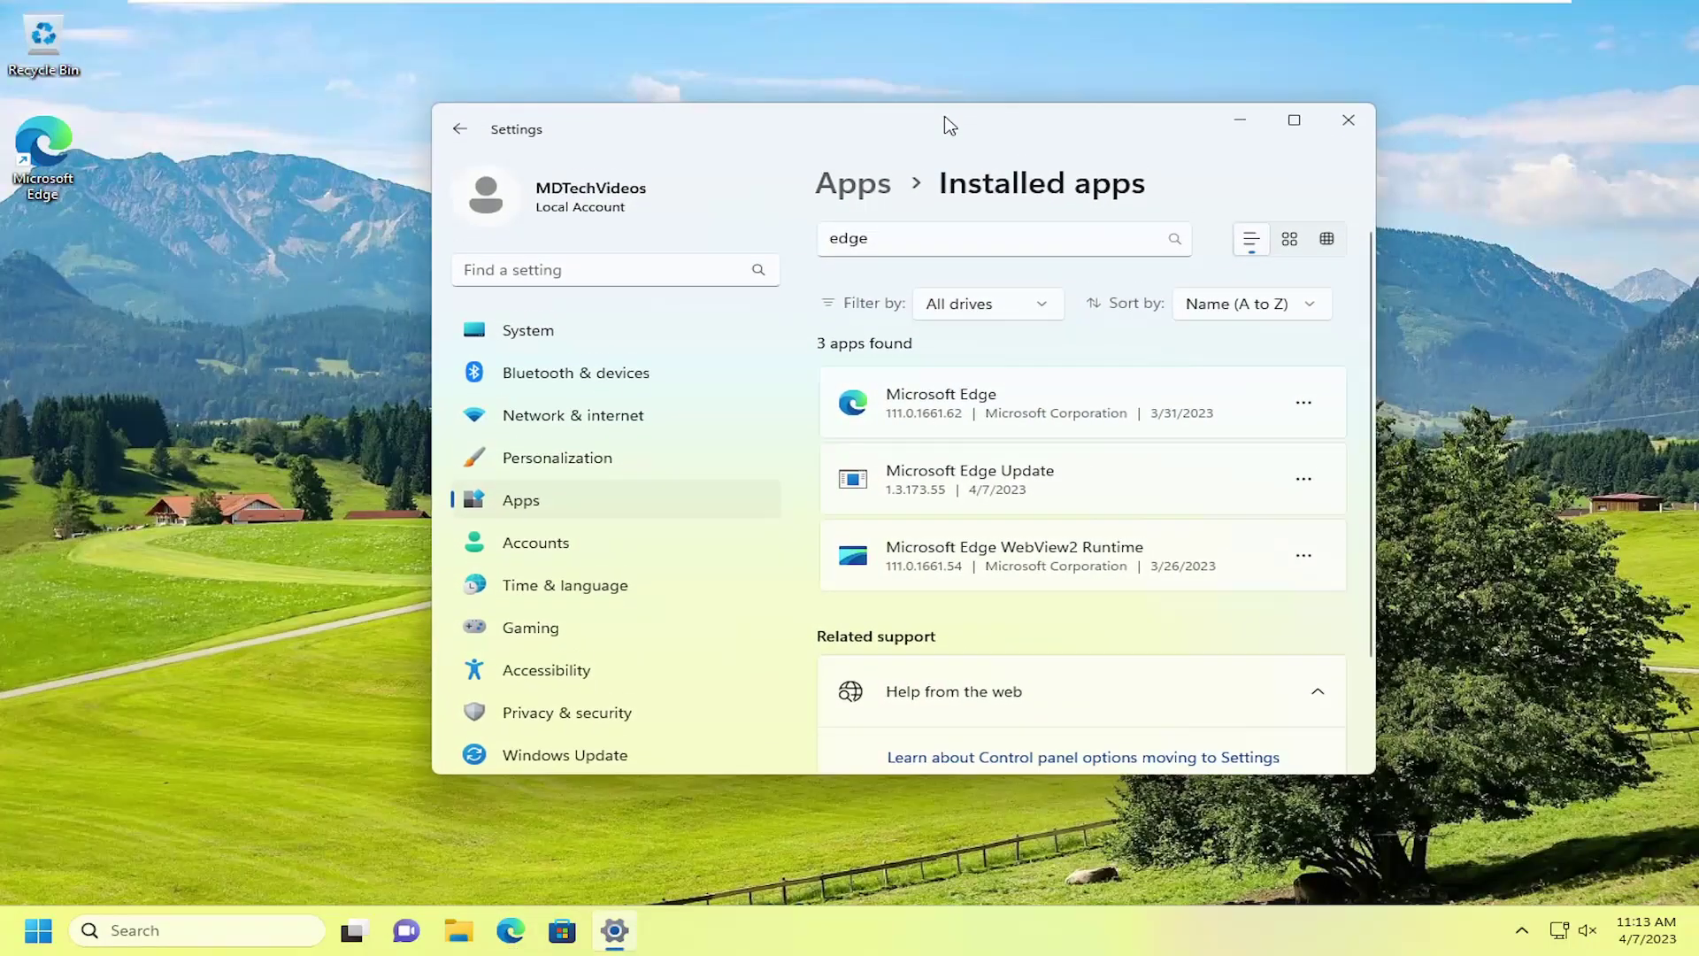
{"action": "left_click", "coordinate": [1350, 111]}
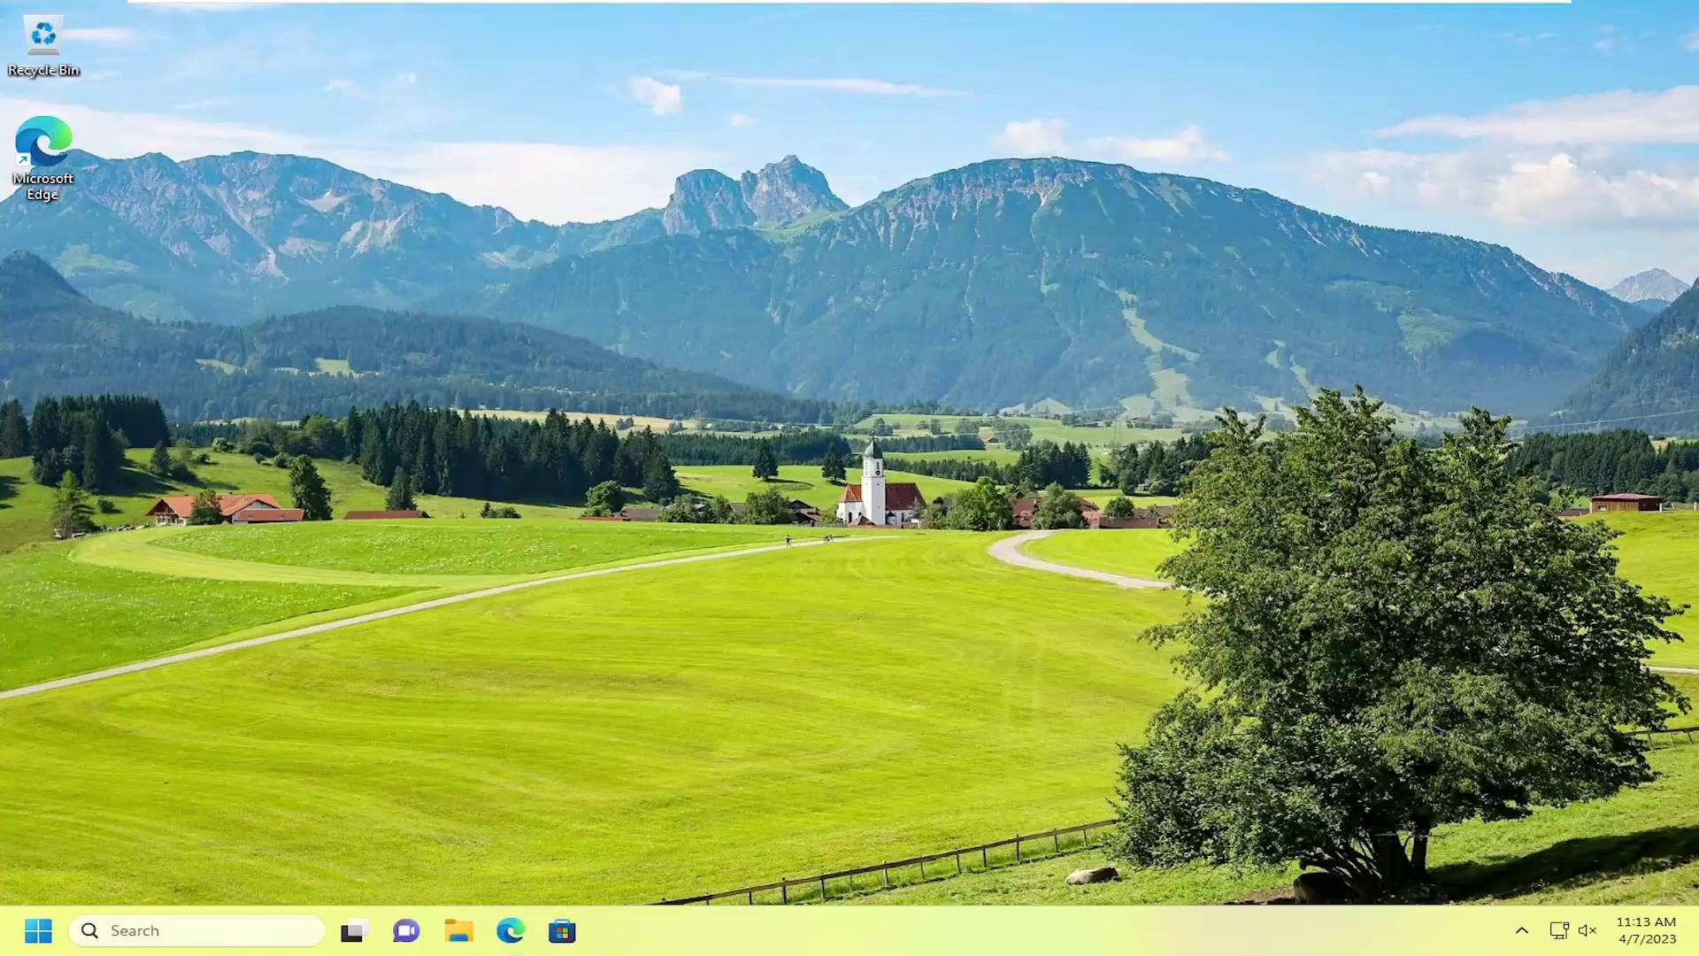